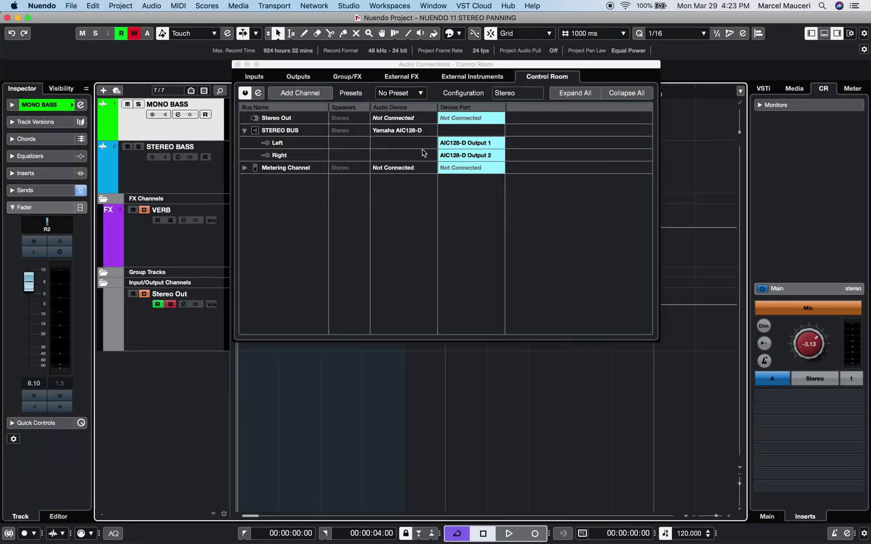
Close Audio Connections, then play the soloed MONO BASS track while sweeping its pan from R2 to centre.
left_click(237, 64)
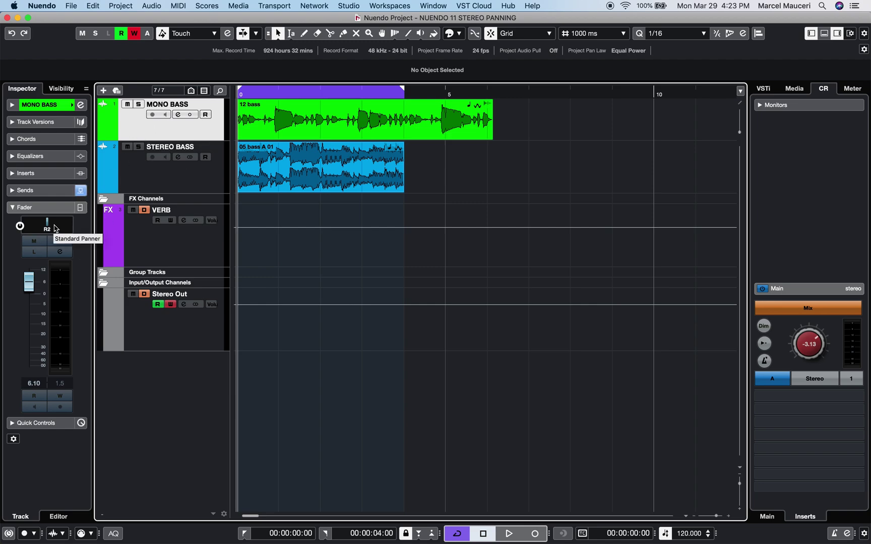
left_click(59, 241)
key("space")
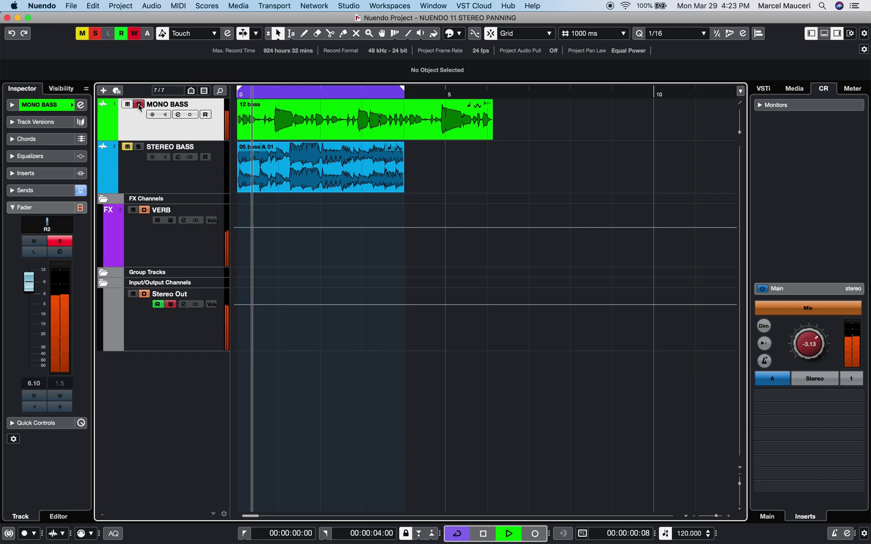
left_click_drag(47, 222, 69, 222)
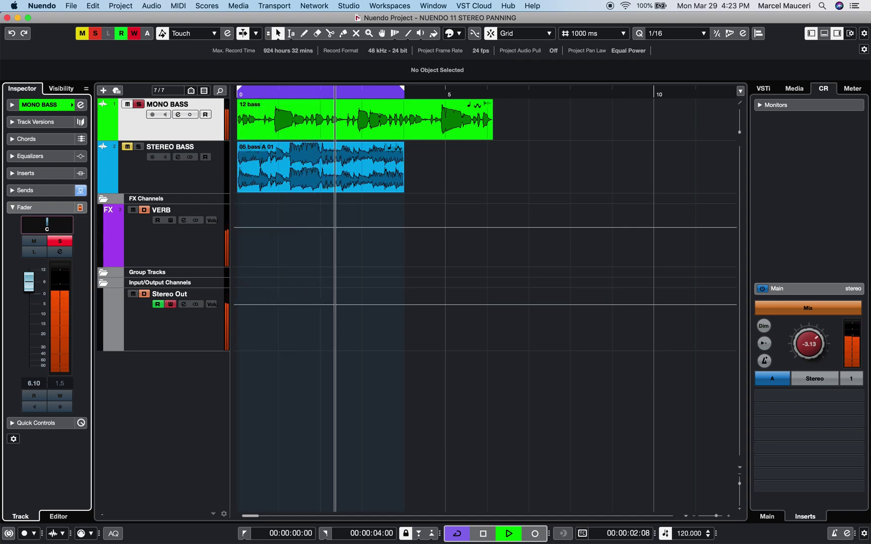
Stop playback, then select and solo the STEREO BASS track.
key("space")
left_click(164, 171)
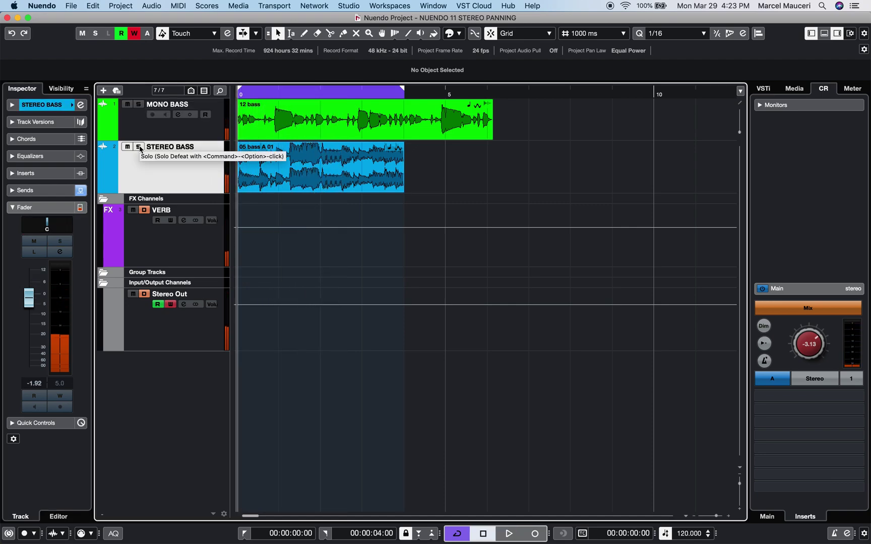
left_click(139, 147)
Switch STEREO BASS to the Stereo Combined Panner and play it, pulling the left side to R80/R58.
left_click(75, 227)
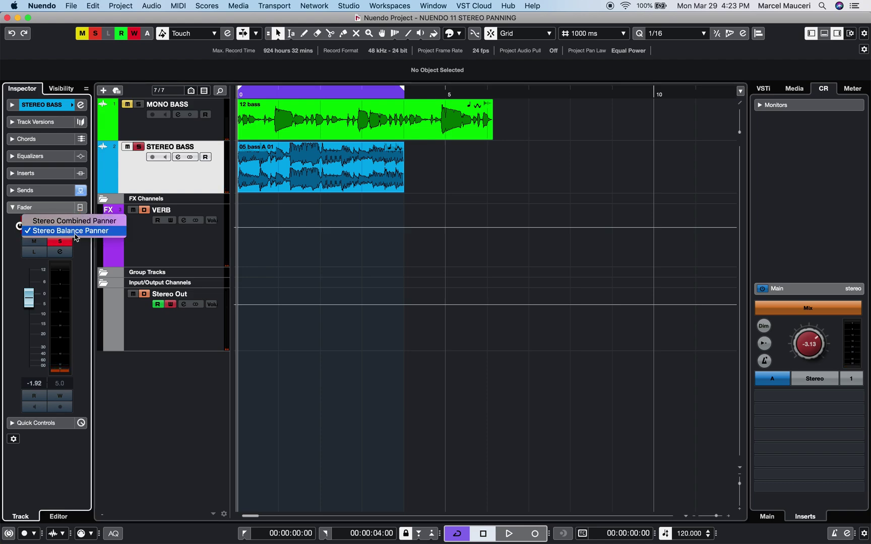
left_click(73, 223)
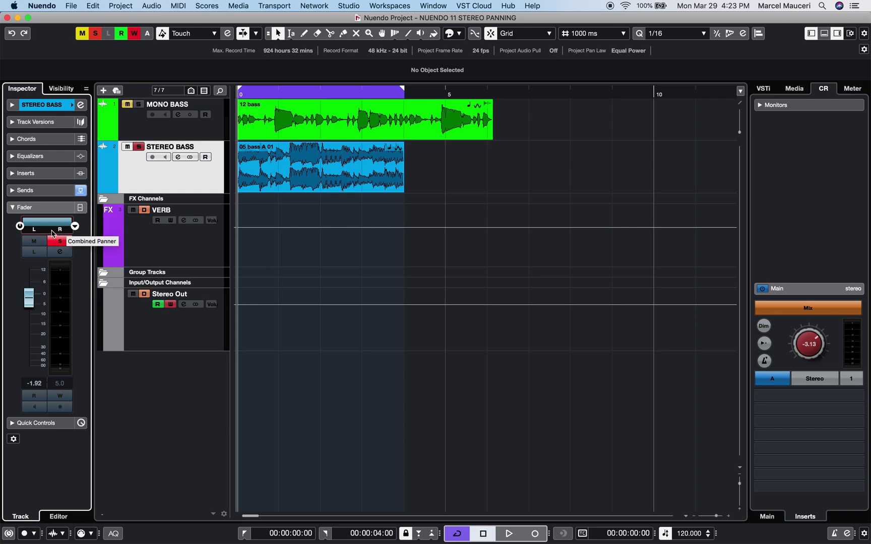
key("space")
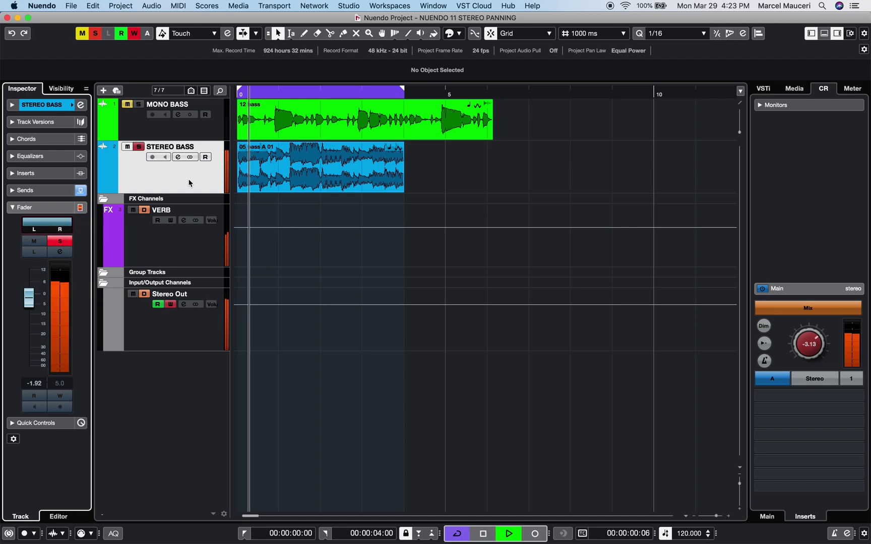
mouse_move(50, 224)
left_mouse_down()
mouse_move(64, 225)
mouse_move(42, 224)
left_mouse_up()
Stop playback and shift both stereo sides together right then left, ending near L18/R22.
key("space")
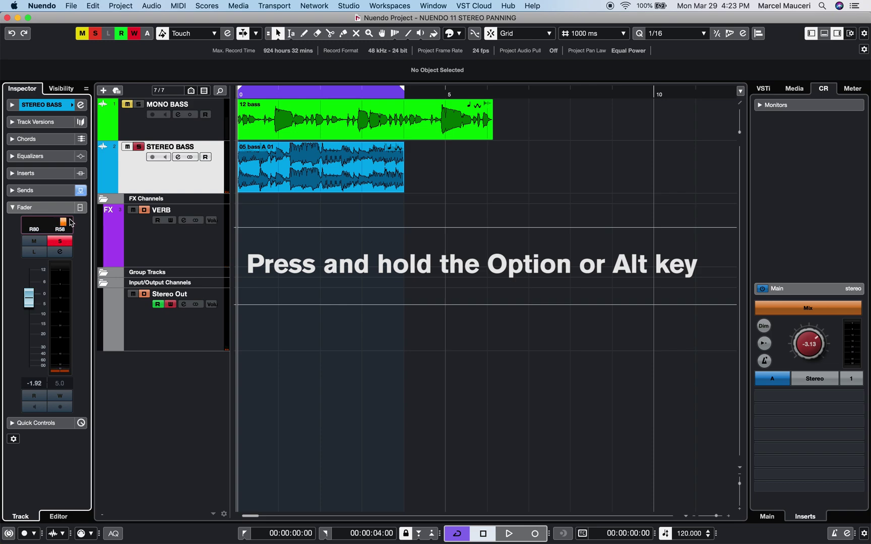
left_click_drag(63, 222, 60, 222)
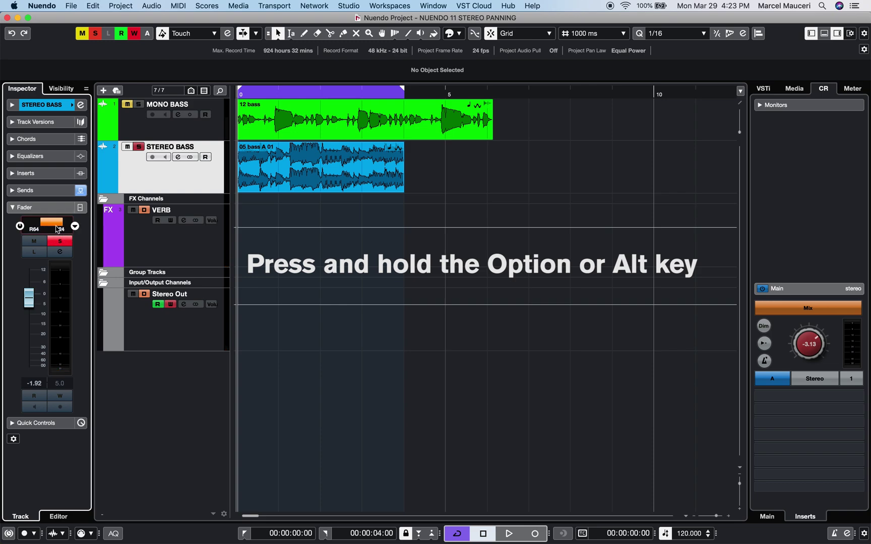
left_click_drag(56, 226, 48, 224)
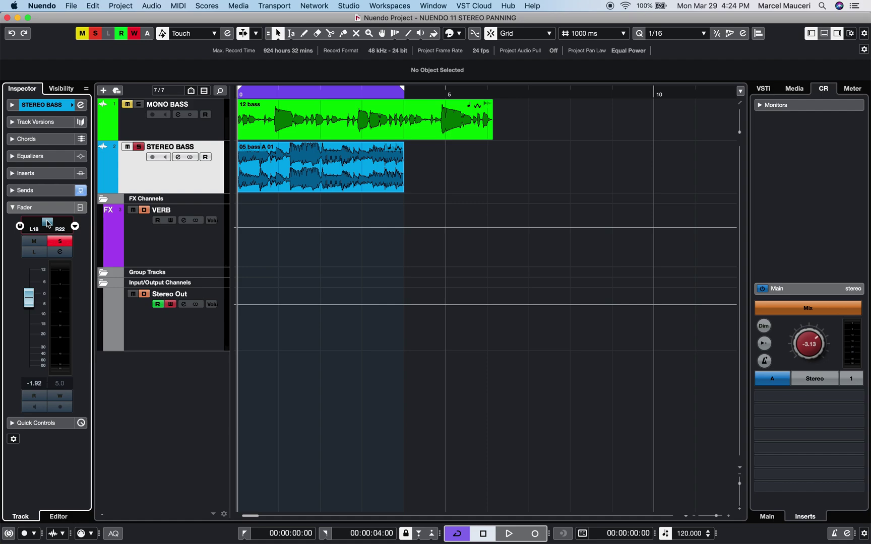
Reset the STEREO BASS panner to full width and inspect the Group/FX tab of Audio Connections for VERB.
left_click(49, 226, "super")
left_click(348, 6)
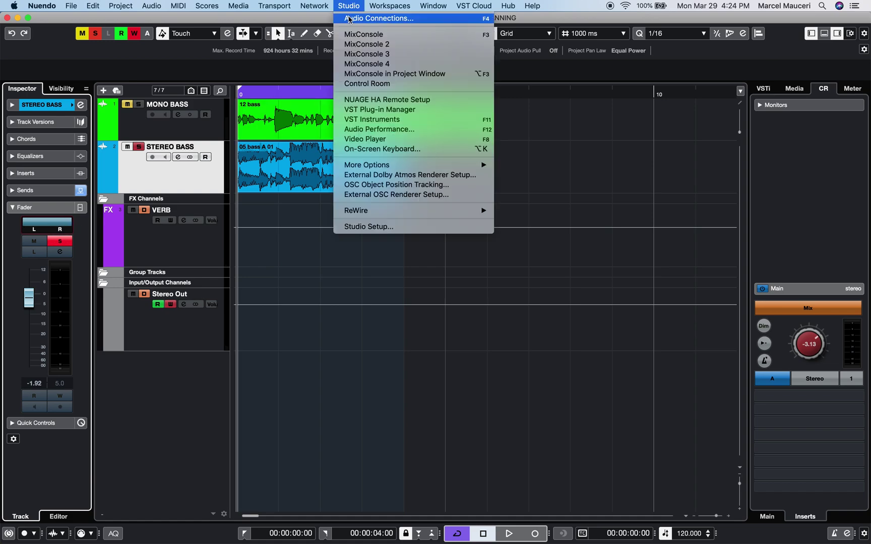
left_click(370, 18)
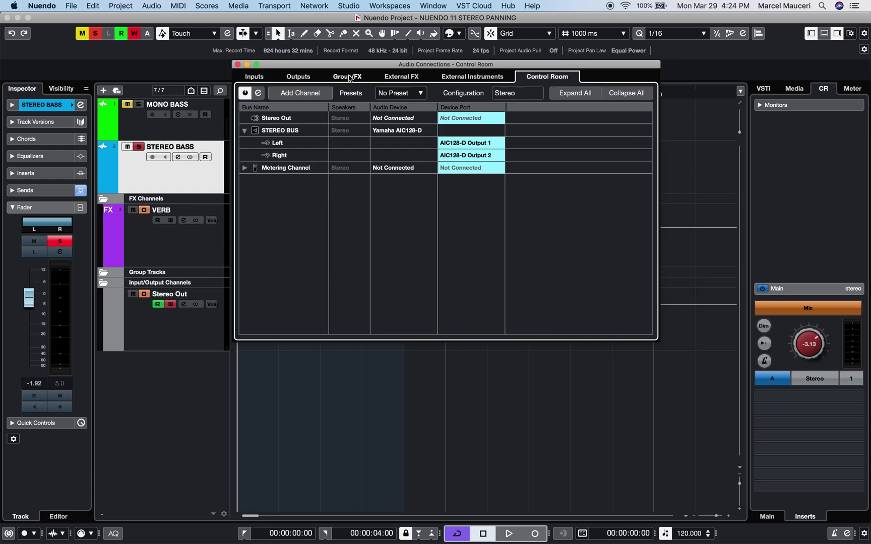
left_click(349, 77)
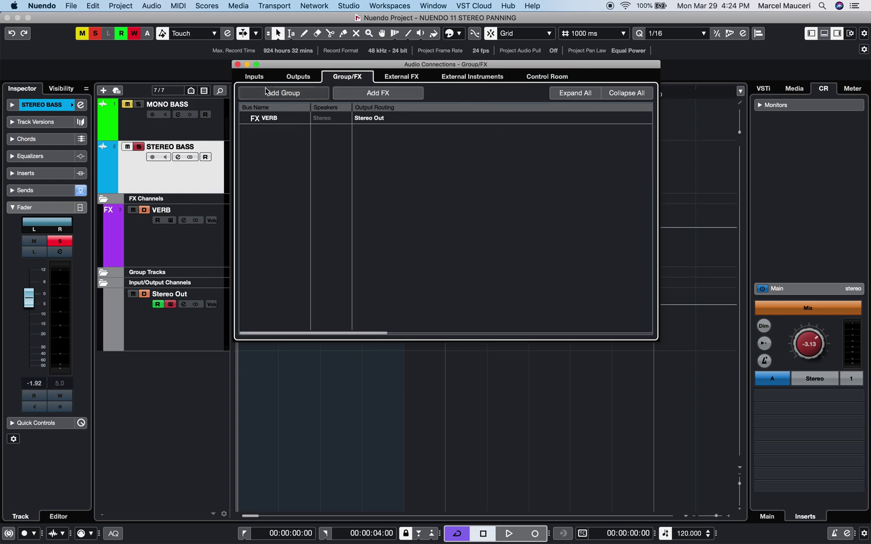
left_click(237, 64)
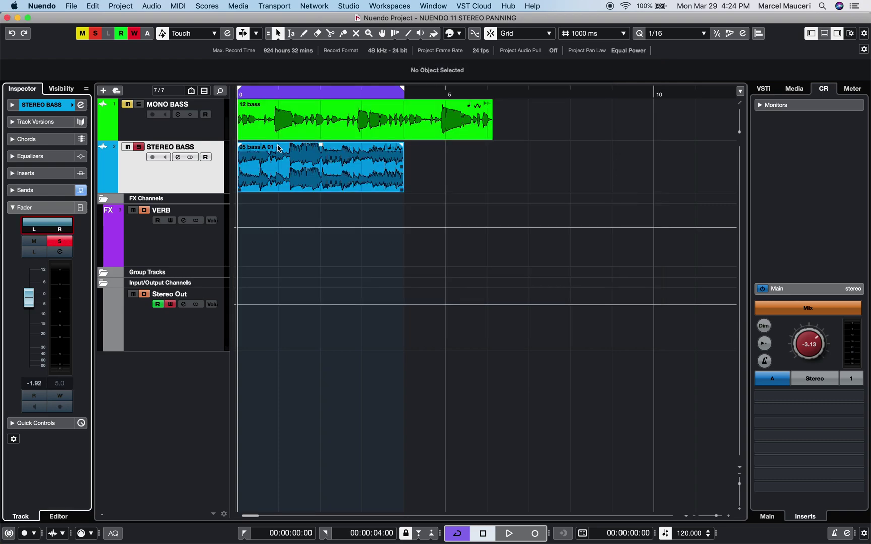
In STEREO BASS Channel Settings, start playback and pan the VERB send to the right.
left_click(81, 105)
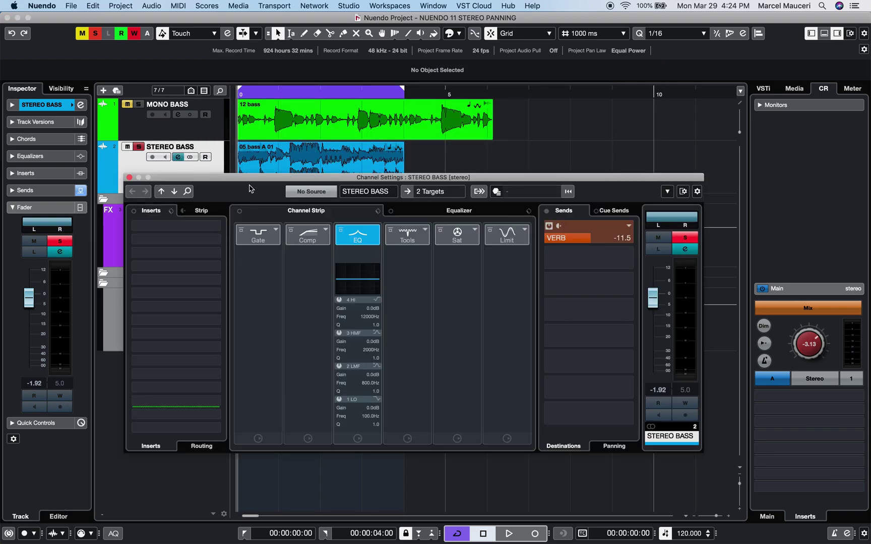
left_click_drag(249, 187, 259, 93)
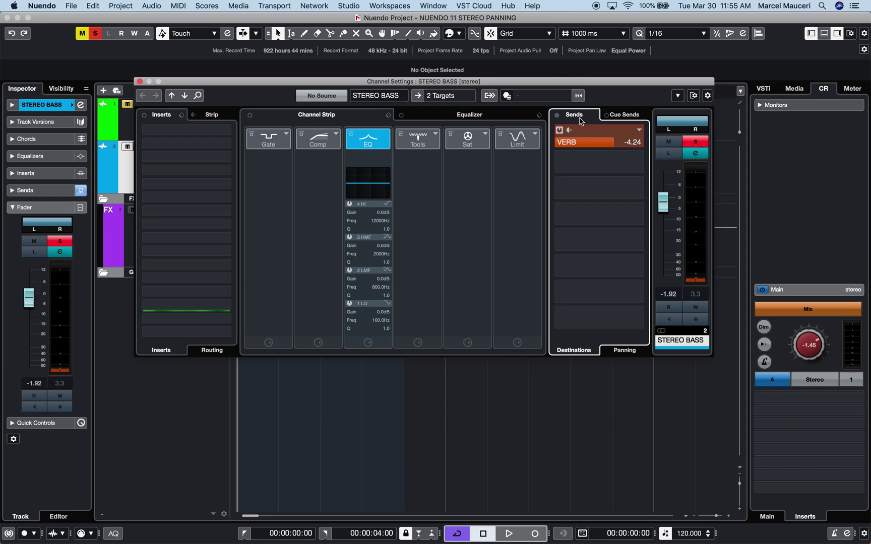
left_click(621, 351)
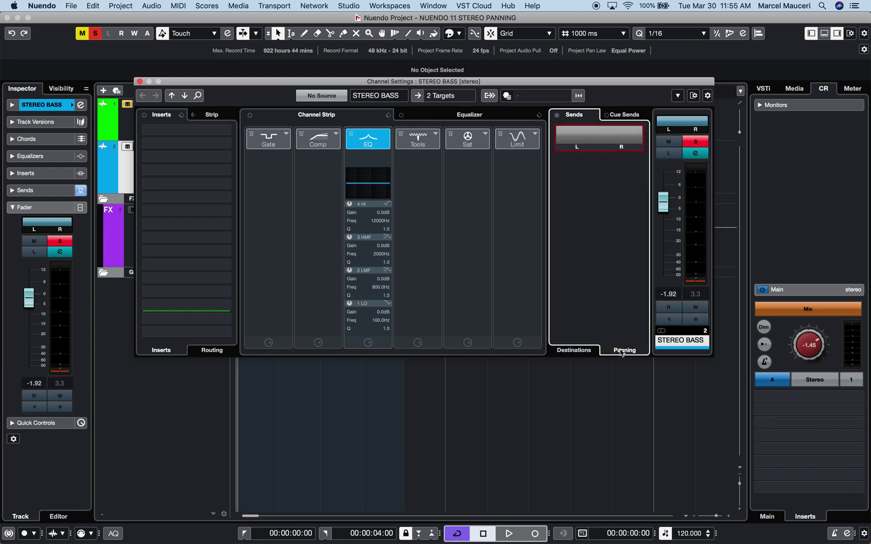
key("space")
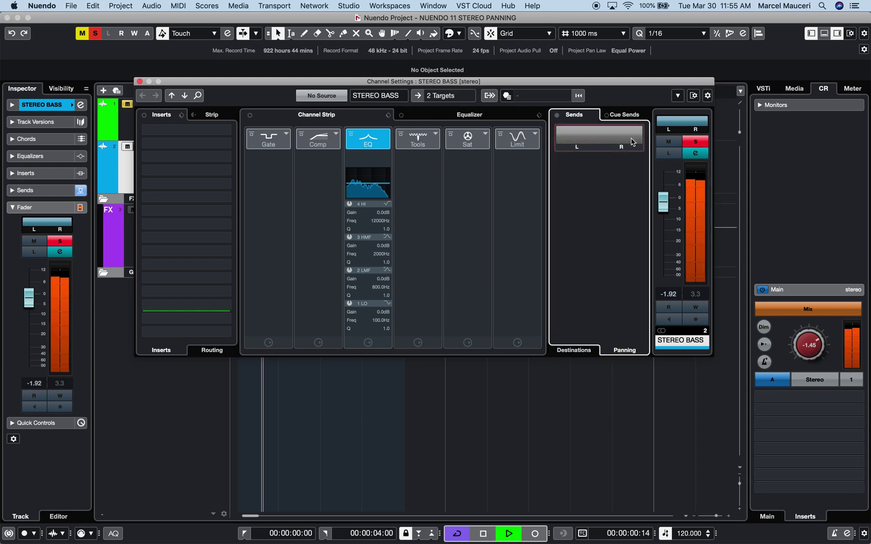
left_click_drag(600, 138, 579, 136)
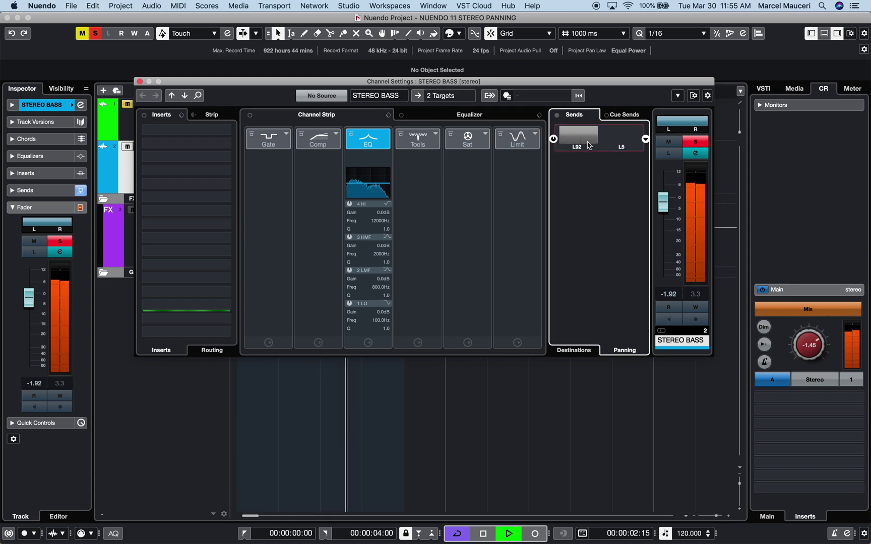
Enable Link Panners so the channel and VERB send pan left together.
left_click(678, 96)
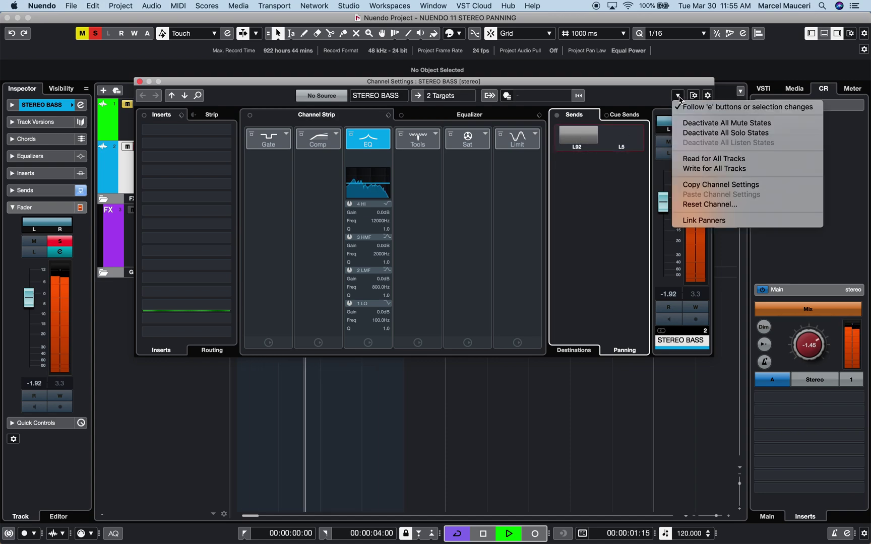
left_click(690, 221)
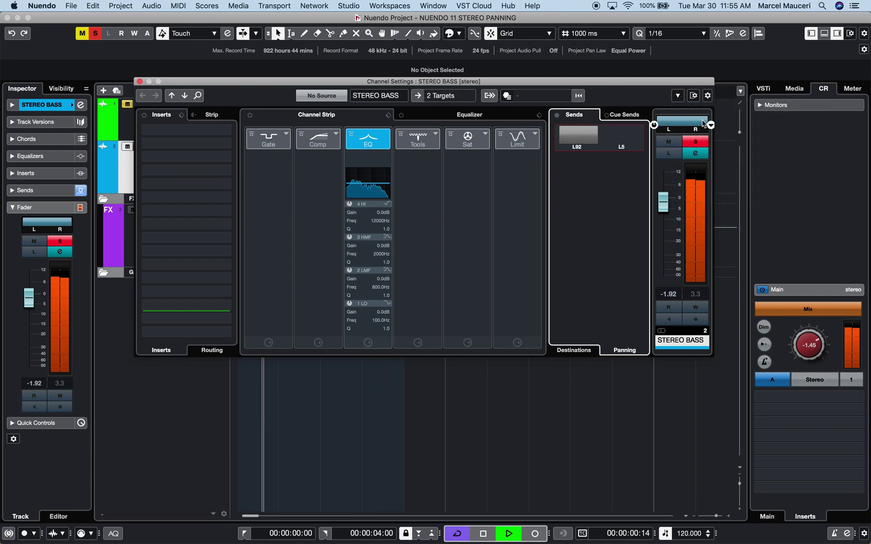
left_click_drag(702, 121, 675, 127)
Stop playback, close Audio Connections, and route STEREO BASS output to LCR Left.
key("space")
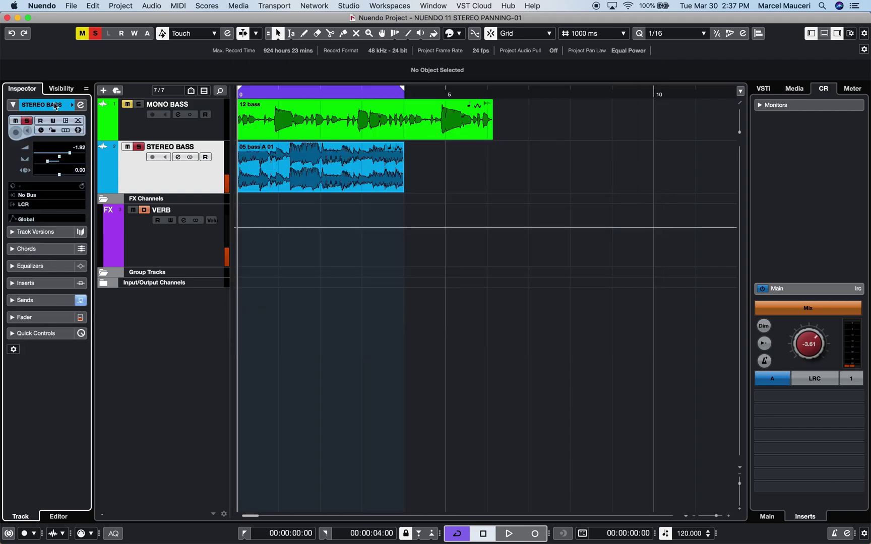
key("space")
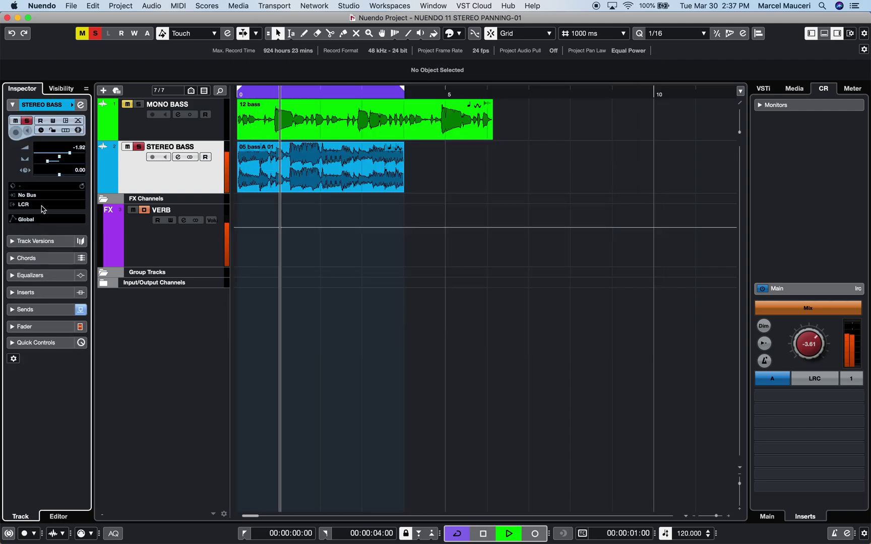
left_click(43, 210)
left_click(54, 267)
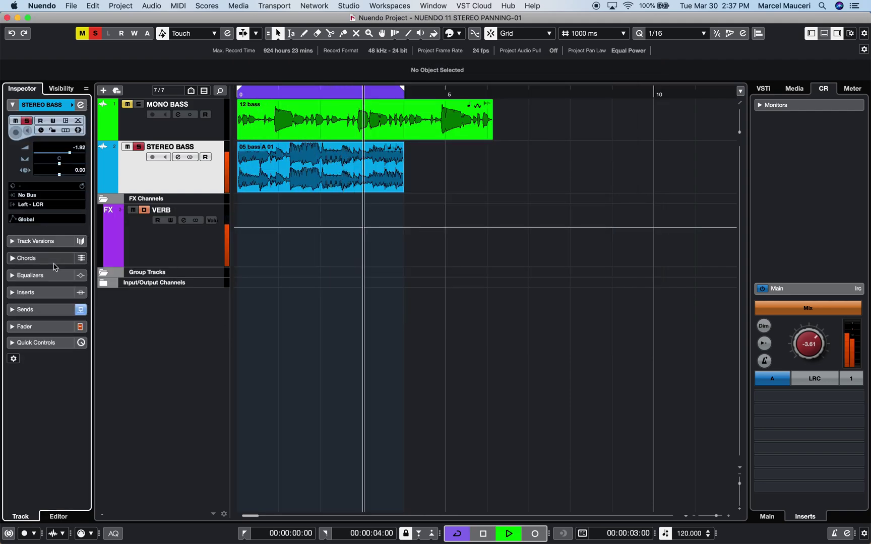
Reroute the STEREO BASS output to LCR Right and expand the Fader section.
left_click(43, 204)
left_click(60, 276)
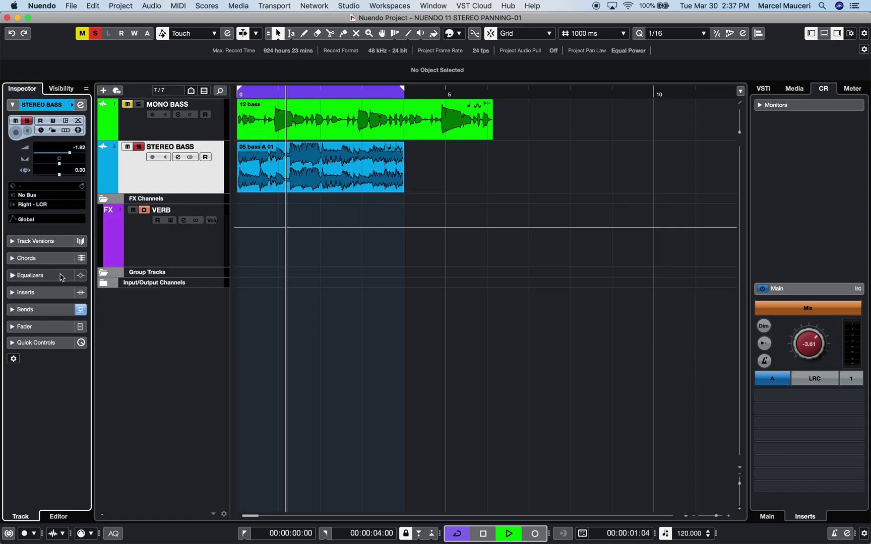
left_click(43, 204)
left_click(60, 276)
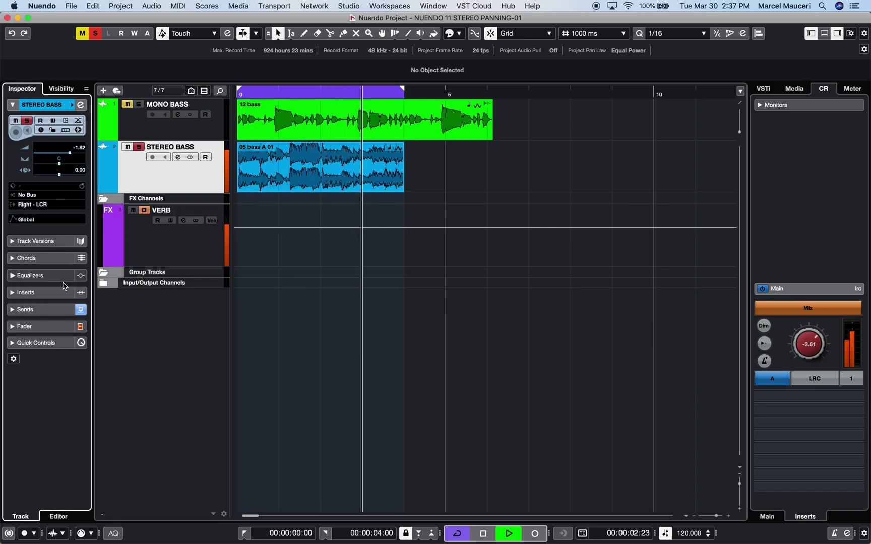
left_click(50, 328)
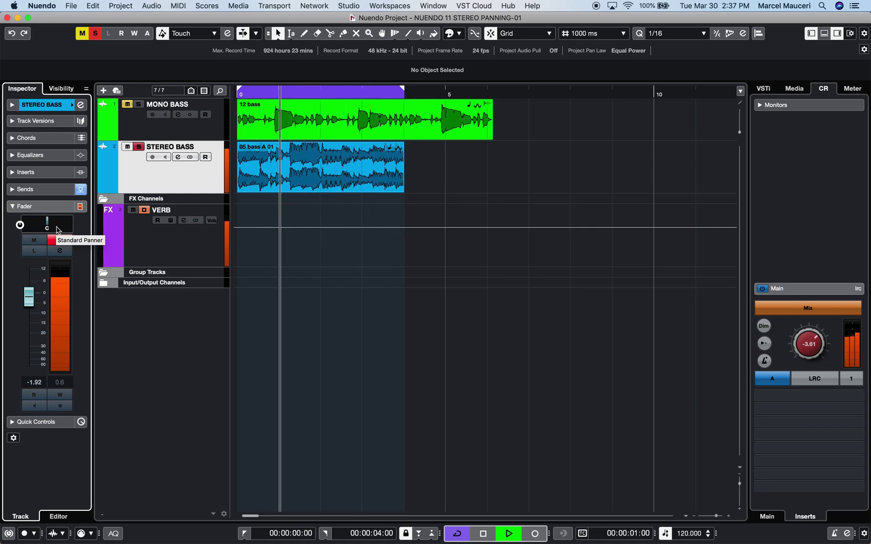
Route the STEREO BASS output to the full LCR bus and show the Fader section with its multichannel panner.
left_click(53, 206)
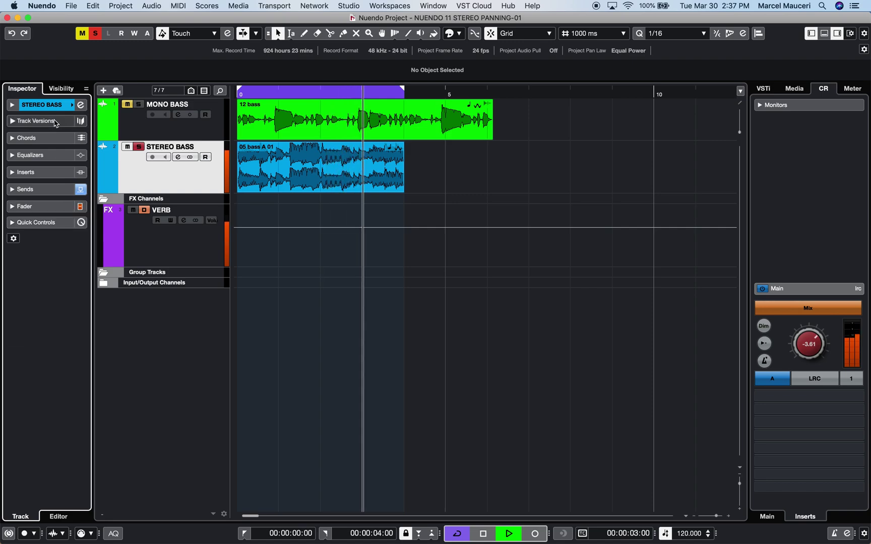
left_click(43, 104)
left_click(43, 204)
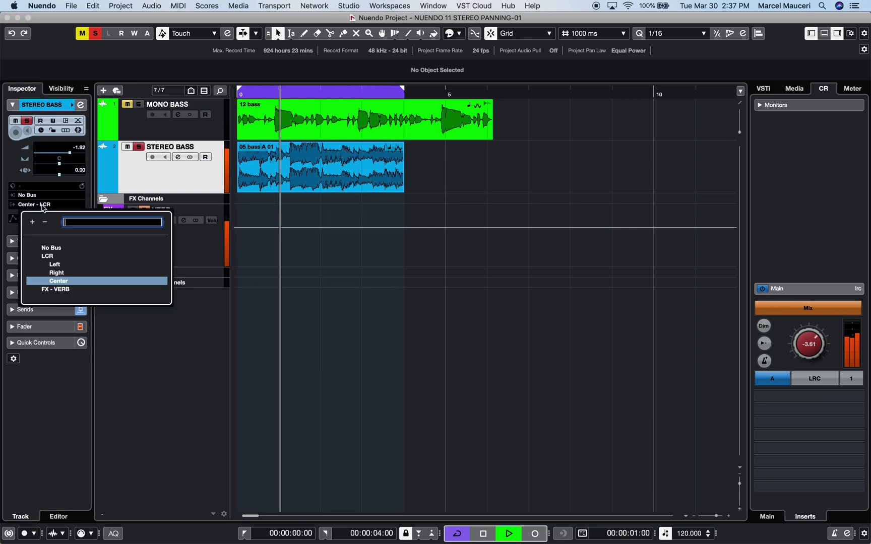
left_click(48, 257)
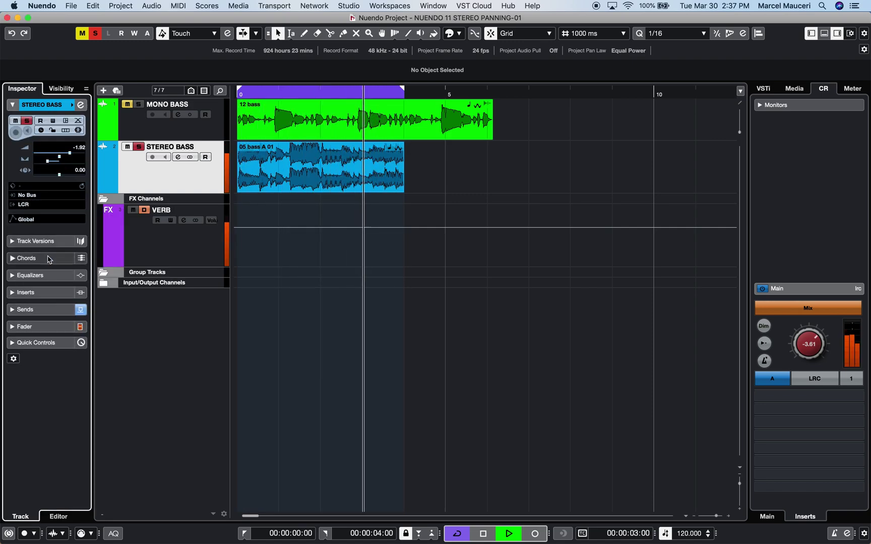
left_click(60, 326)
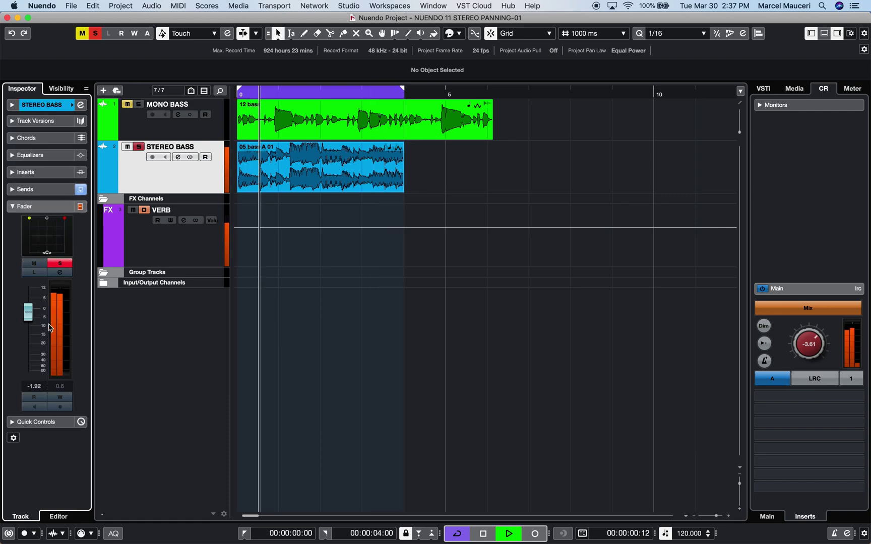
Open the STEREO BASS MultiPanner, pin it to follow selection, and check VERB and MONO BASS.
double_click(57, 239)
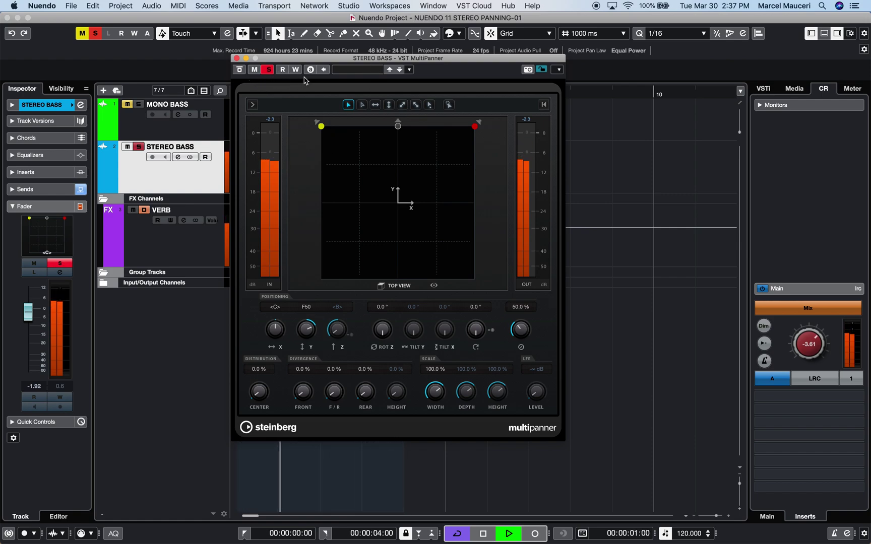
left_click(541, 70)
key("Down")
key("Down")
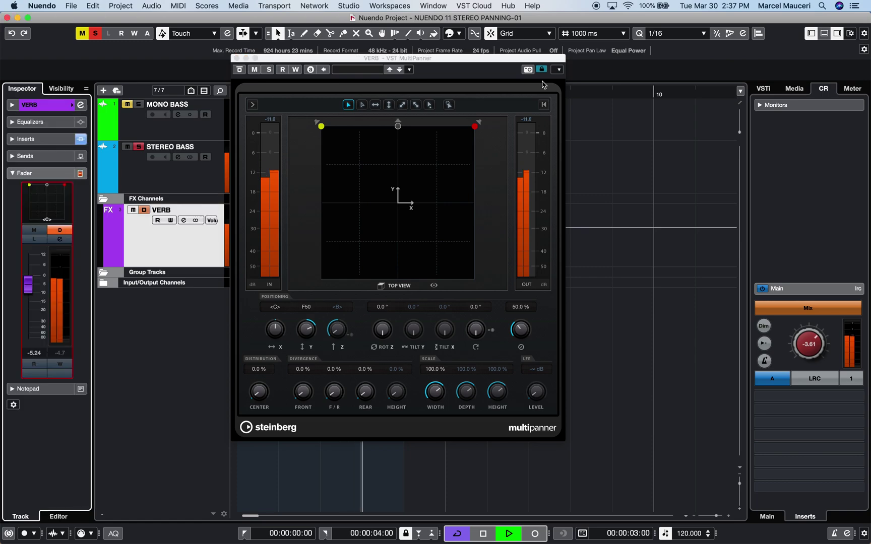
key("Up")
key("Up")
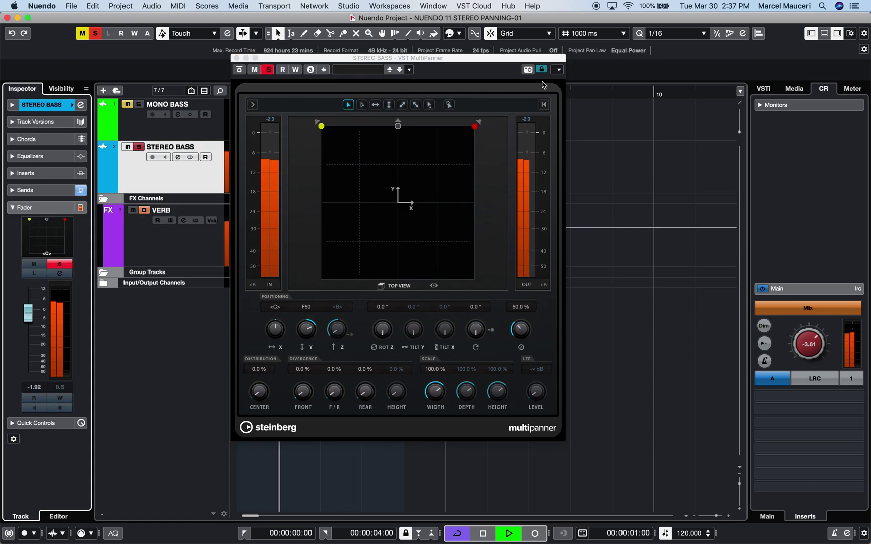
key("Up")
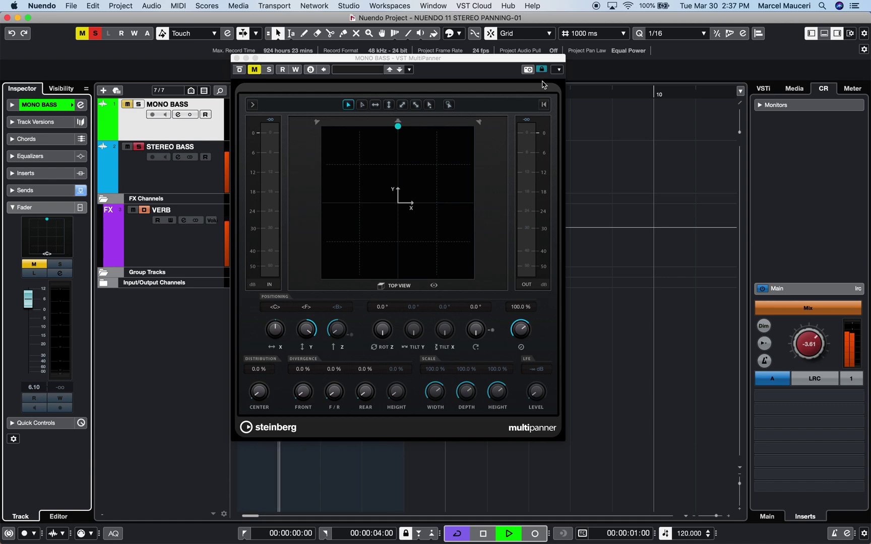
key("Down")
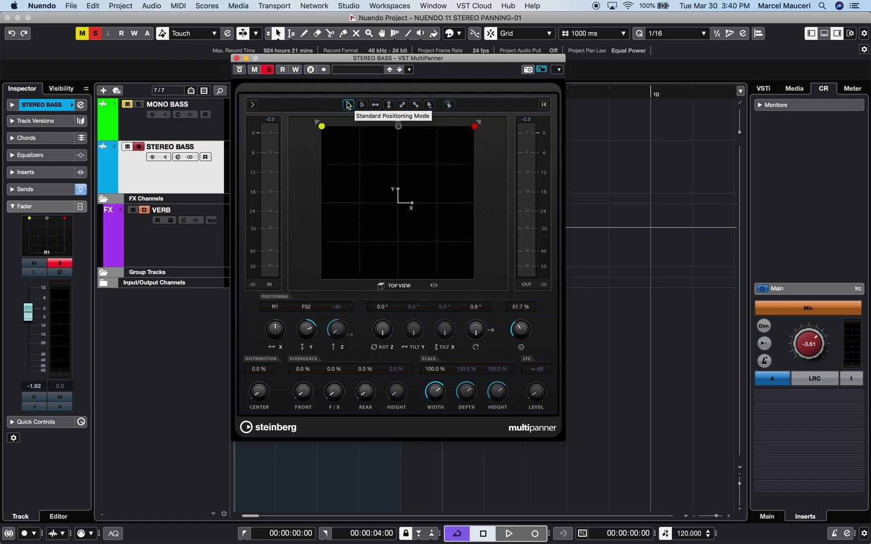
In standard mode, move the left node inward and back, then swing the whole stereo image.
left_click(348, 104)
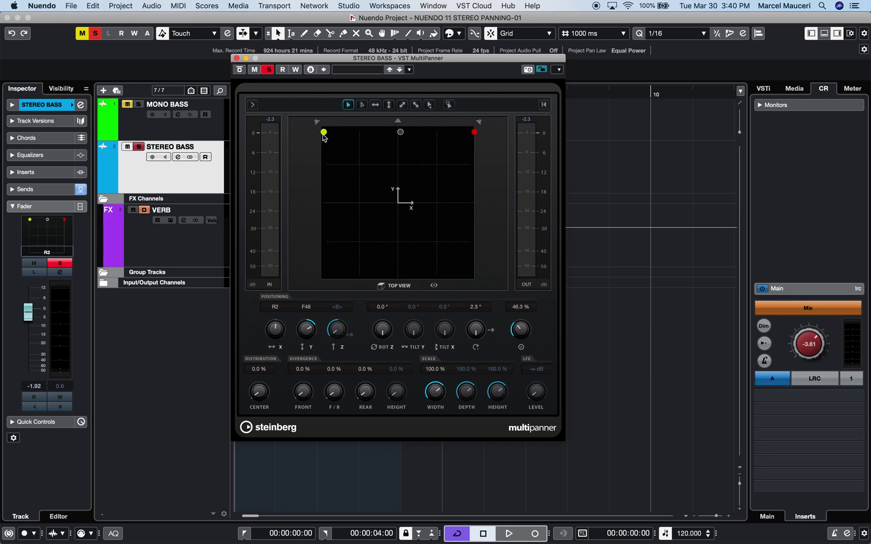
mouse_move(325, 141)
left_mouse_down()
mouse_move(367, 147)
mouse_move(367, 135)
mouse_move(320, 141)
mouse_move(341, 140)
left_mouse_up()
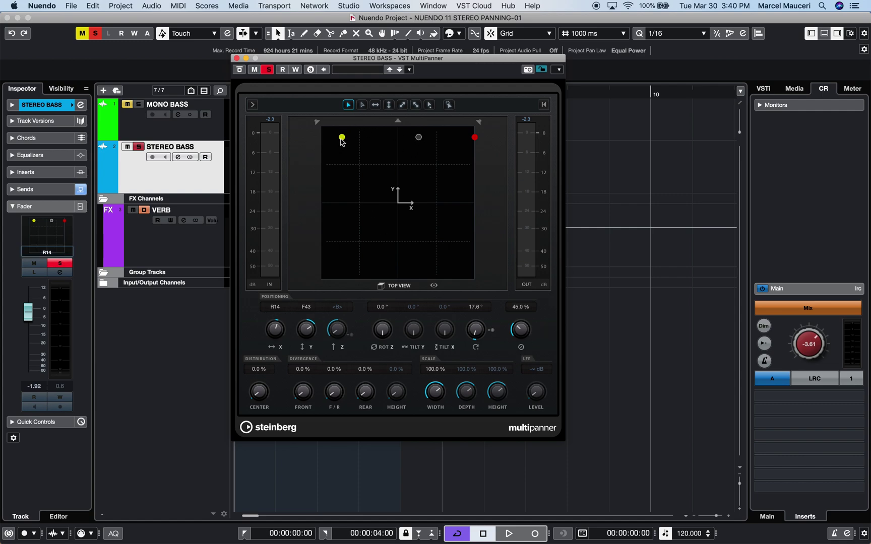
left_click_drag(341, 141, 315, 133)
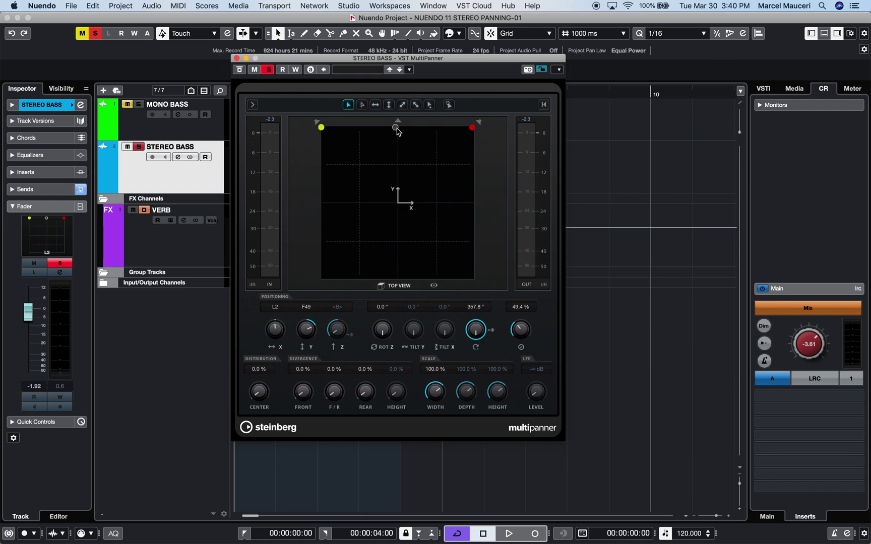
mouse_move(398, 130)
left_mouse_down()
mouse_move(411, 137)
mouse_move(375, 166)
mouse_move(431, 150)
mouse_move(402, 135)
left_mouse_up()
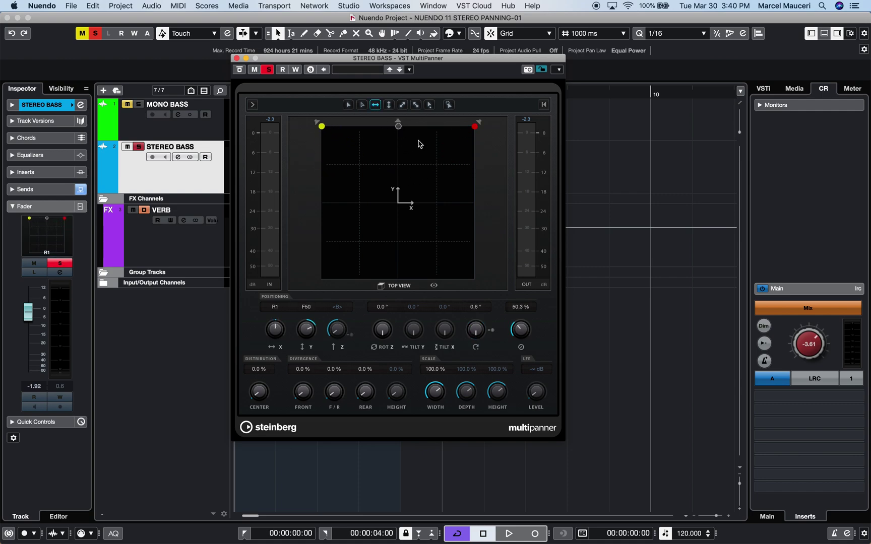
mouse_move(400, 128)
left_mouse_down()
mouse_move(383, 127)
mouse_move(414, 126)
mouse_move(397, 127)
left_mouse_up()
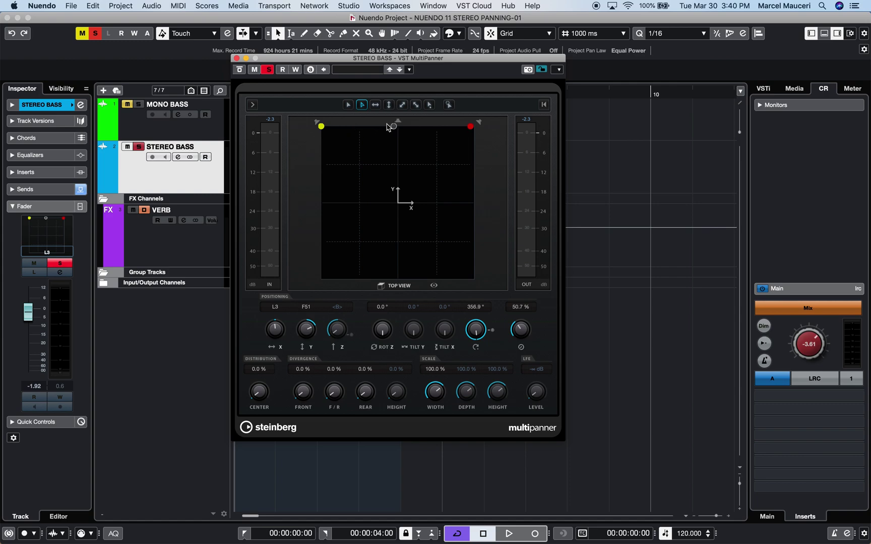
Shift the image right, narrow the width to about 50.2%, and adjust the left node, ending near L2.
left_click_drag(389, 126, 405, 126)
left_click_drag(474, 129, 473, 127)
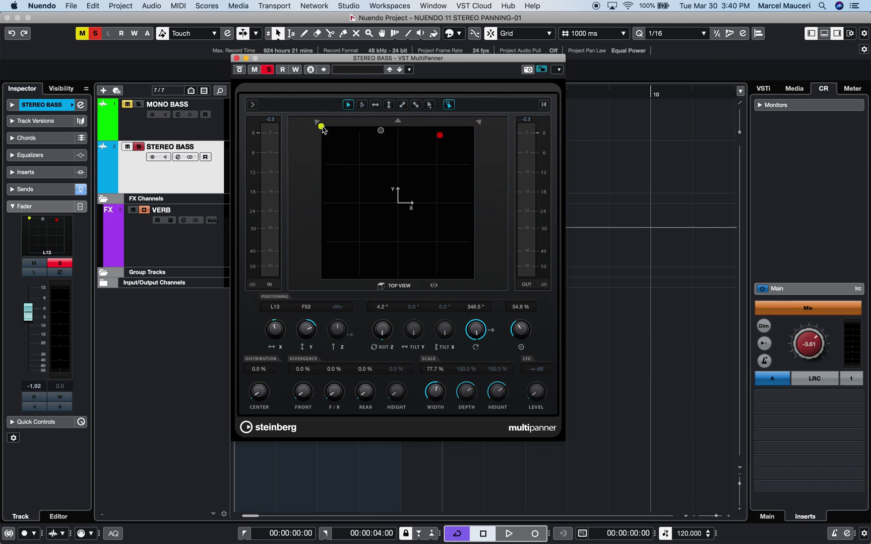
left_click_drag(350, 139, 356, 136)
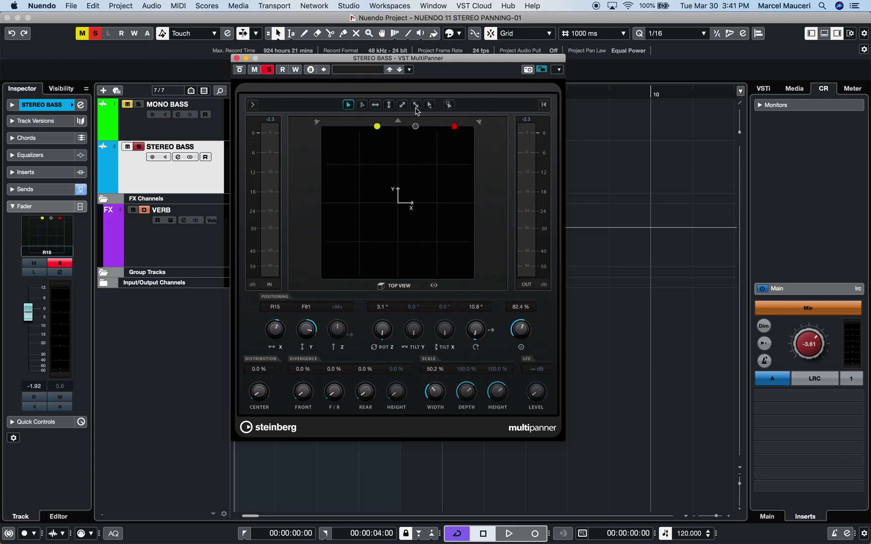
mouse_move(412, 126)
left_mouse_down()
mouse_move(385, 140)
mouse_move(412, 142)
mouse_move(397, 121)
left_mouse_up()
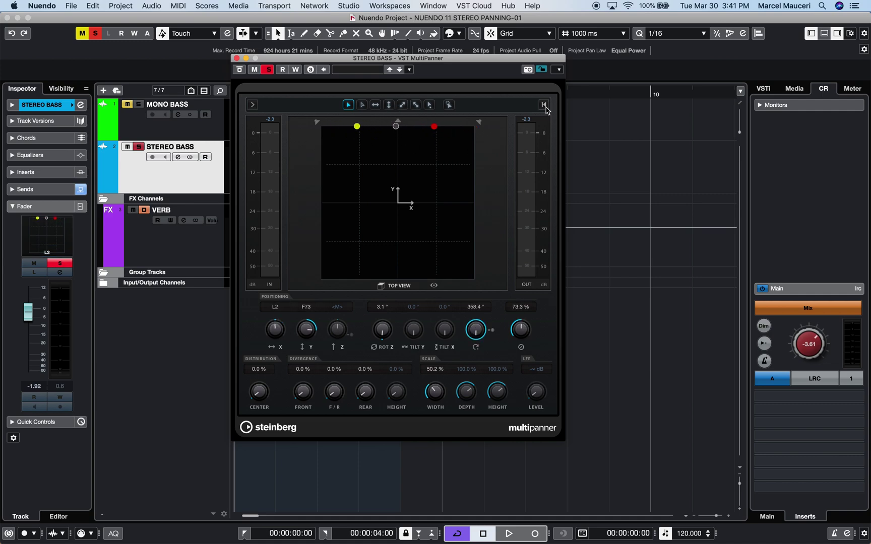
Reset the STEREO BASS MultiPanner to its default centred front stereo spread.
left_click(544, 104, "alt")
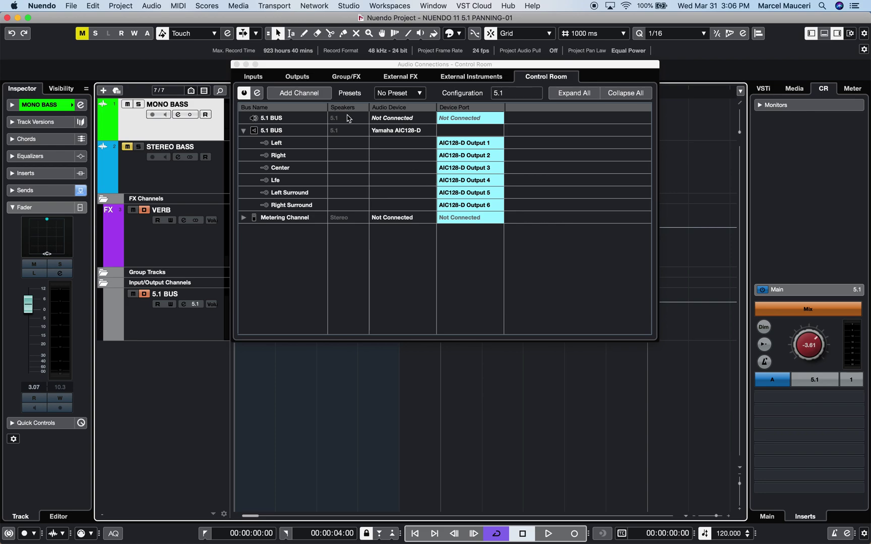
Close Audio Connections and open the MixConsole showing the 5.1 BUS with BinauralizerStudio.
left_click(236, 65)
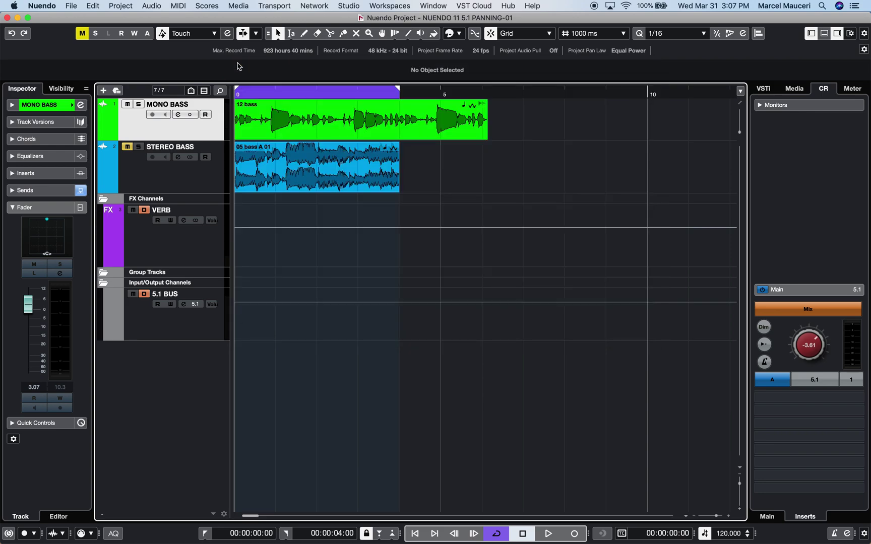
key("F3")
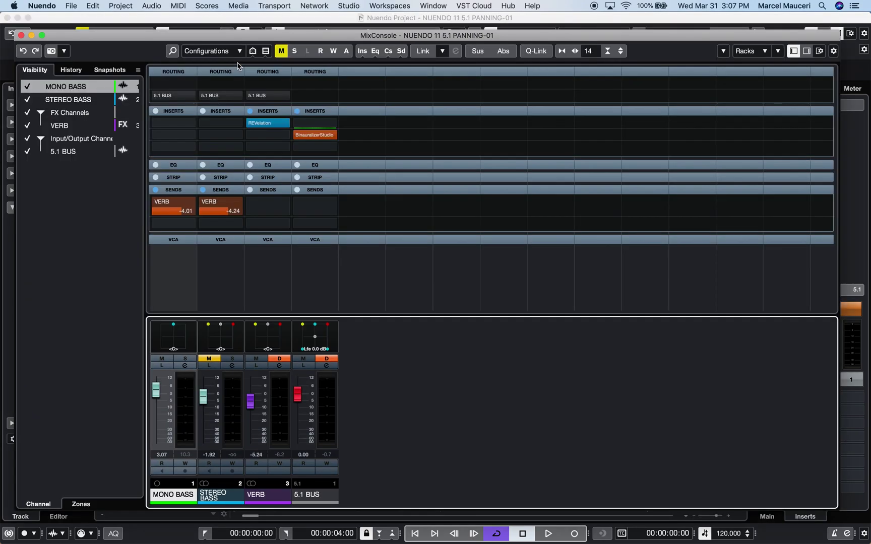
mouse_move(307, 139)
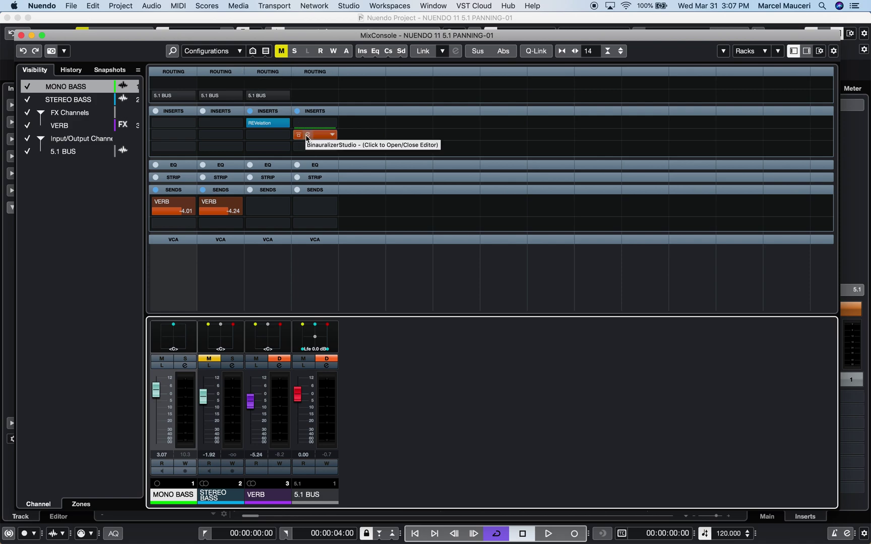
Open BinauralizerStudio on the 5.1 BUS, check its 0 dB settings, then select MONO BASS.
left_click(307, 136)
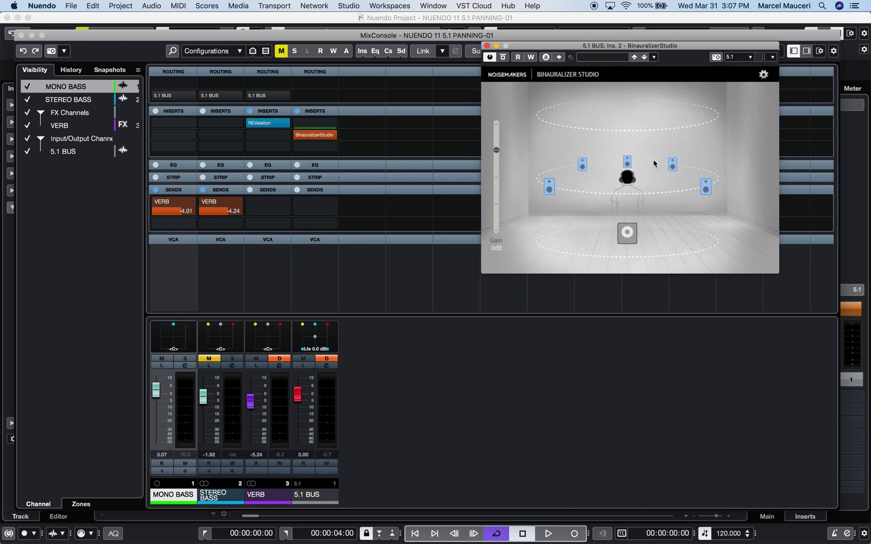
left_click(763, 75)
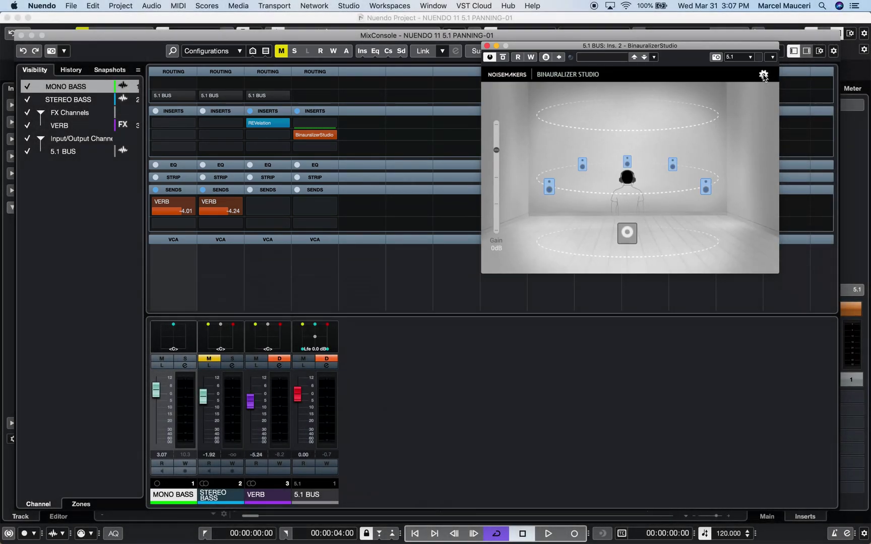
left_click(225, 388)
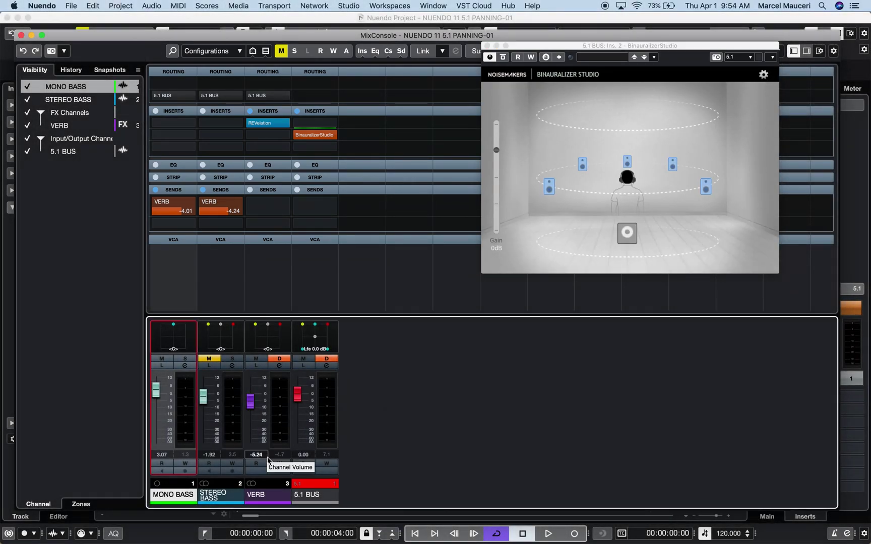
Open the MONO BASS MultiPanner and start playback.
double_click(175, 339)
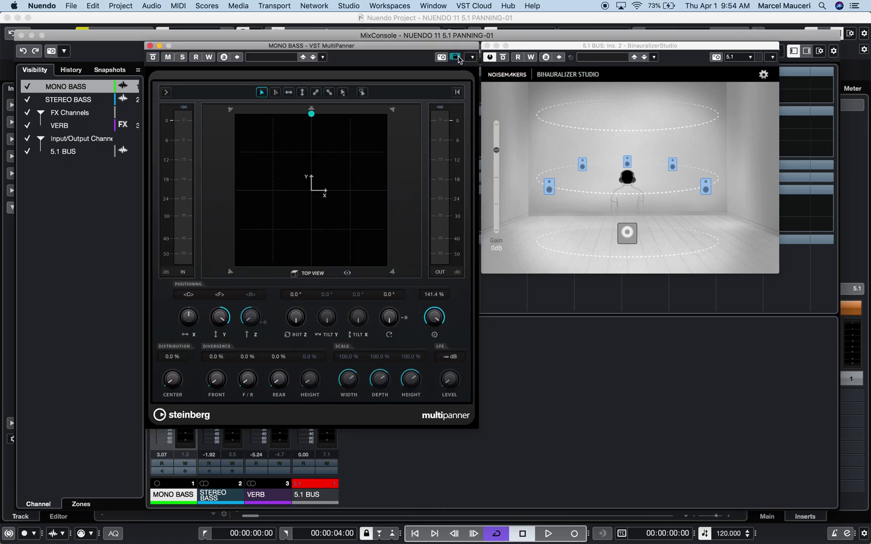
key("space")
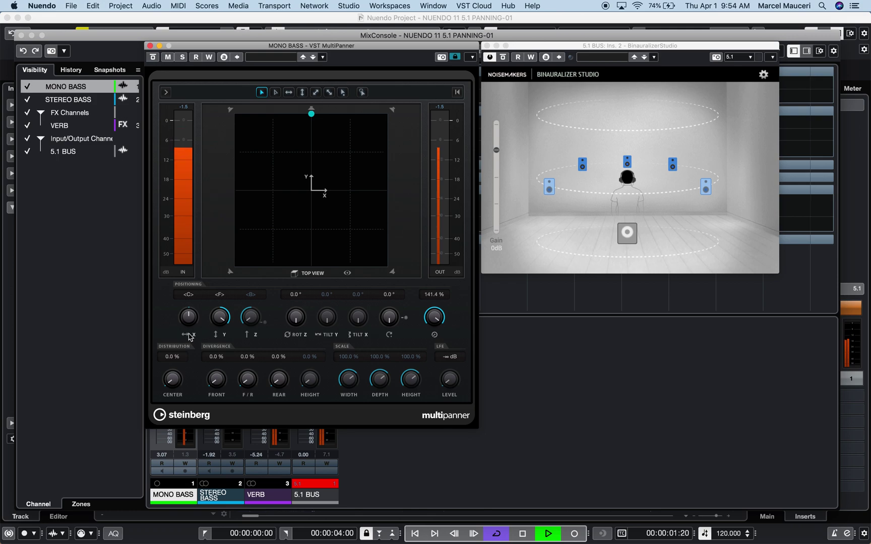
Sweep the MONO BASS left, right, front and back, ending front-centre at 360.0° and 141.4% radius.
left_click_drag(189, 319, 189, 360)
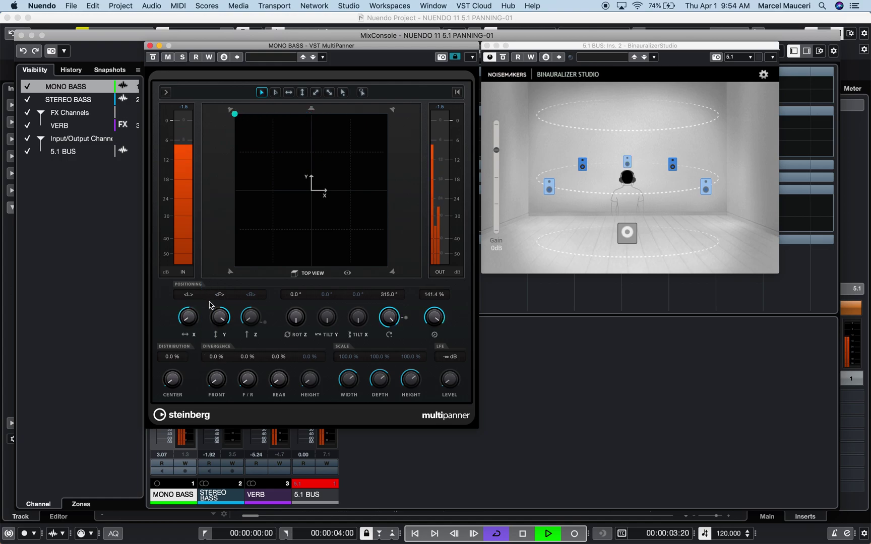
left_click_drag(219, 319, 220, 272)
left_click_drag(192, 318, 191, 270)
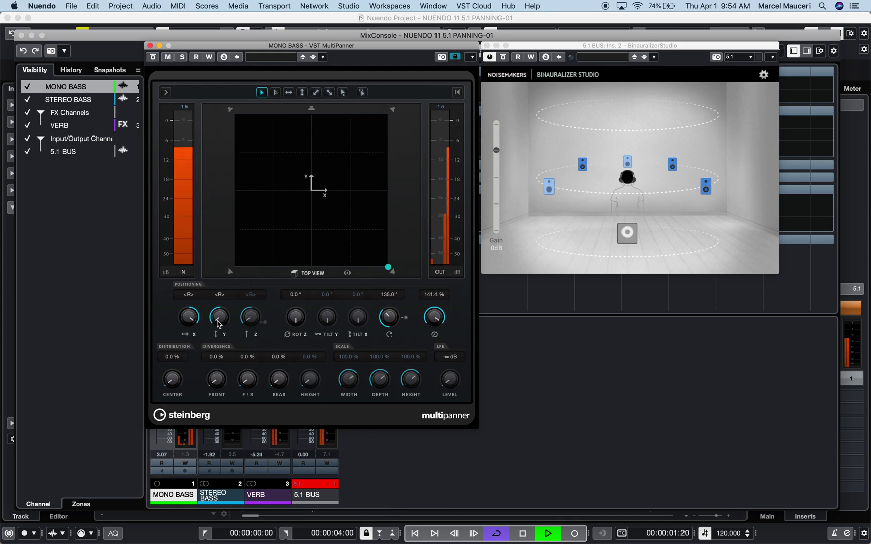
left_click_drag(219, 319, 219, 408)
left_click_drag(188, 316, 188, 354)
left_click_drag(389, 318, 434, 281)
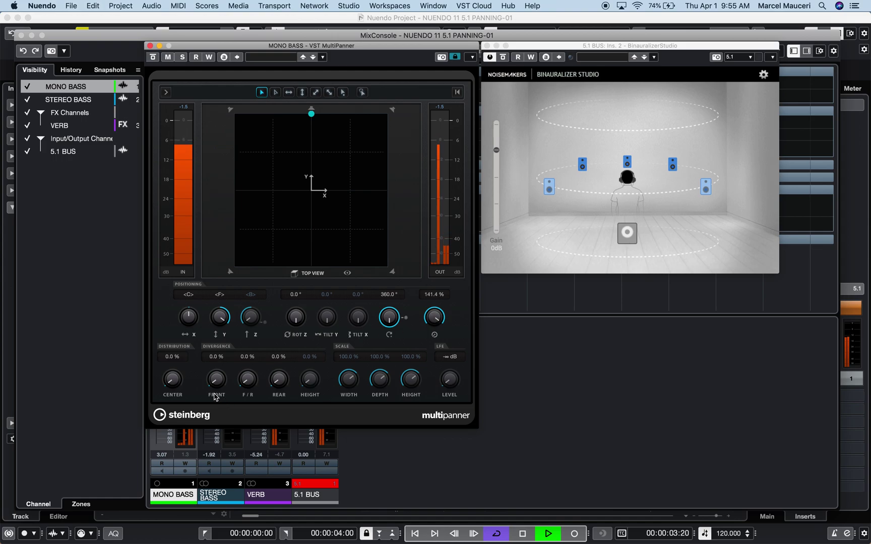
Trial center, front and front/rear divergence on MONO BASS, reset to 0.0%, and send LFE 3.1 dB.
left_click_drag(172, 379, 172, 297)
left_click_drag(191, 338, 191, 421)
left_click_drag(216, 379, 216, 376)
mouse_move(235, 417)
left_mouse_down()
mouse_move(234, 338)
mouse_move(235, 420)
left_mouse_up()
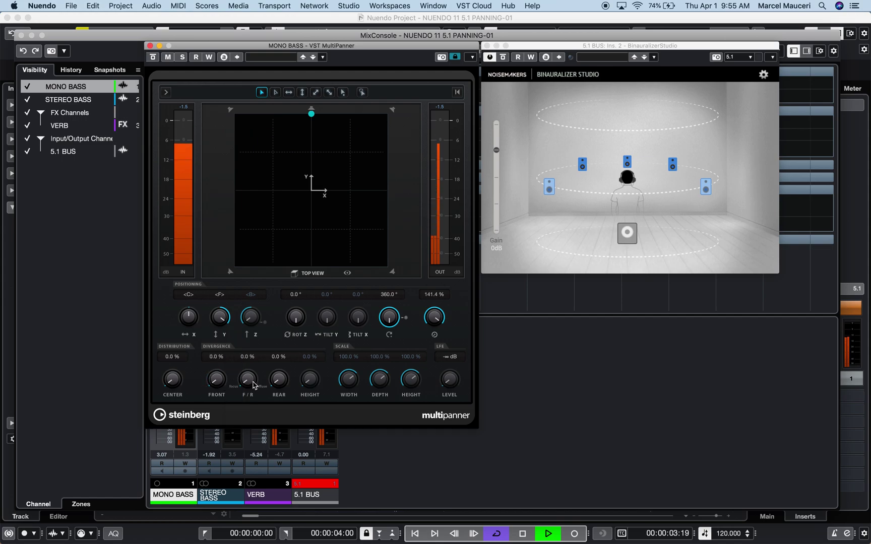
left_click_drag(254, 385, 266, 421)
left_click_drag(279, 379, 298, 420)
left_click_drag(446, 384, 468, 374)
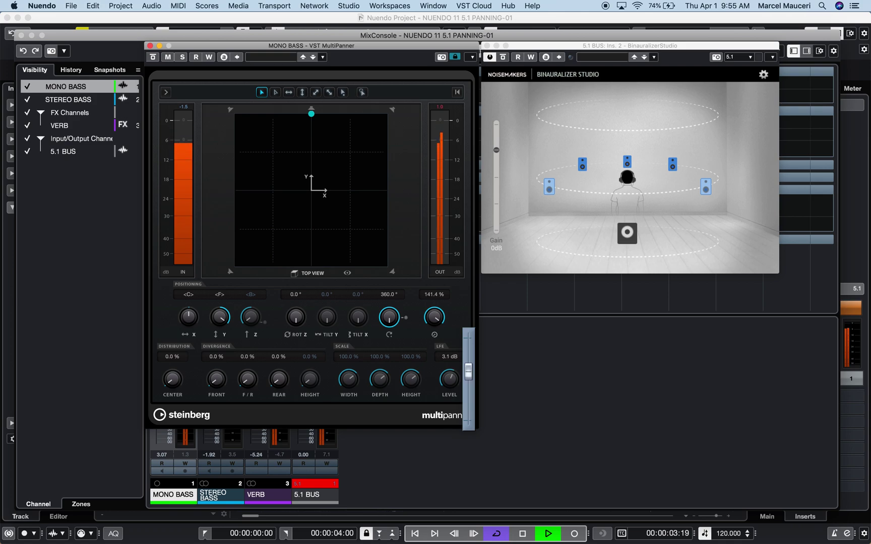
Switch the panner to STEREO BASS, restart playback, and turn on overview mode.
key("space")
key("Down")
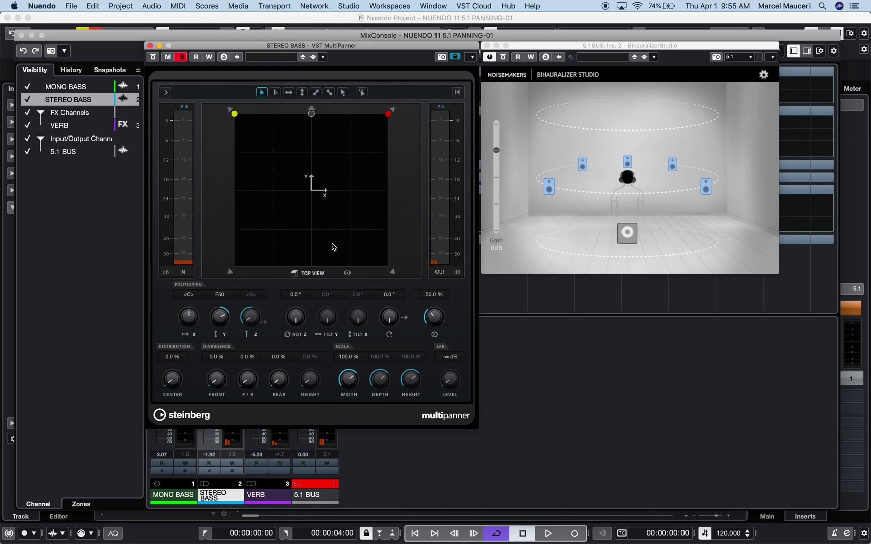
key("space")
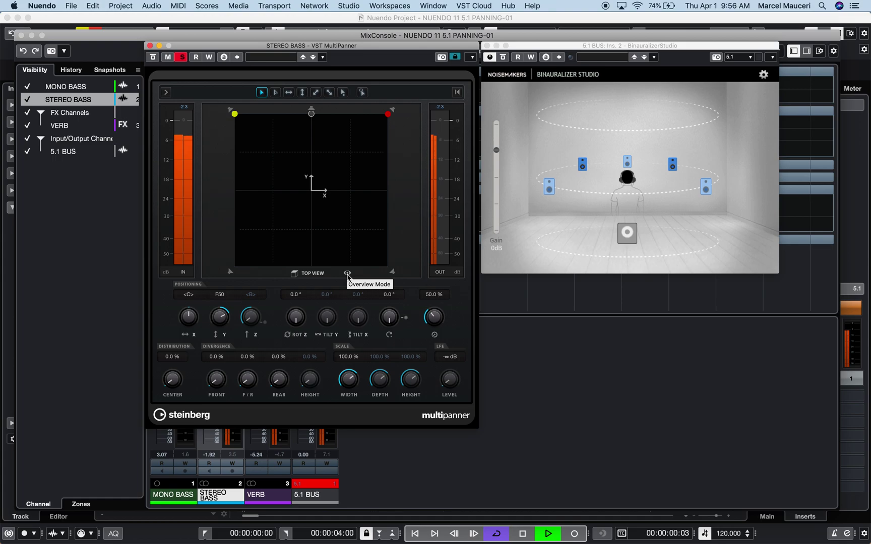
left_click(348, 274)
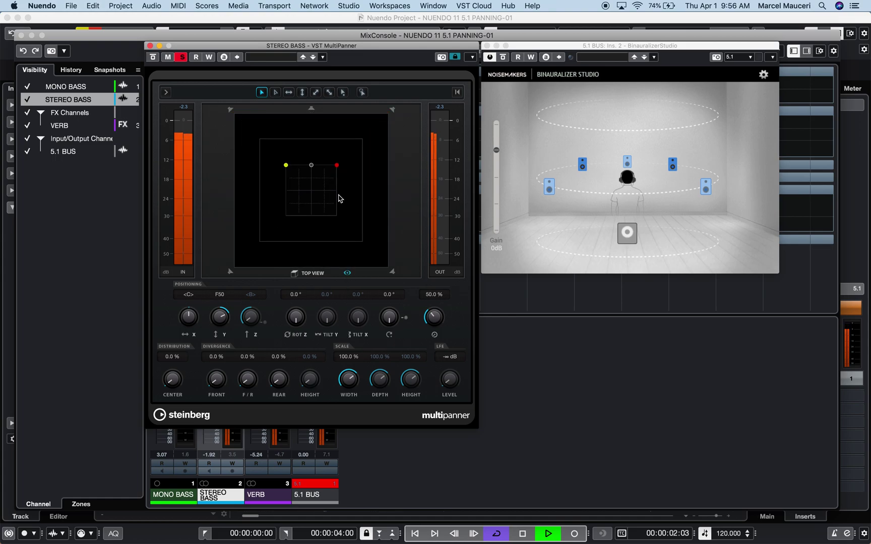
Preview STEREO BASS position, radius and rotation moves, ending front-centre at F50 and 0.0°, overview off.
left_click_drag(194, 324, 229, 369)
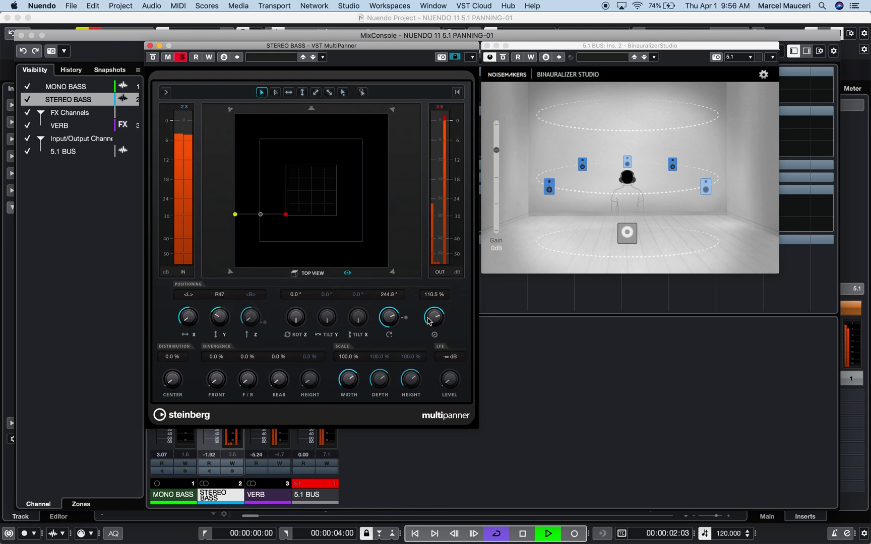
left_click_drag(432, 322, 432, 391)
left_click_drag(402, 319, 407, 345)
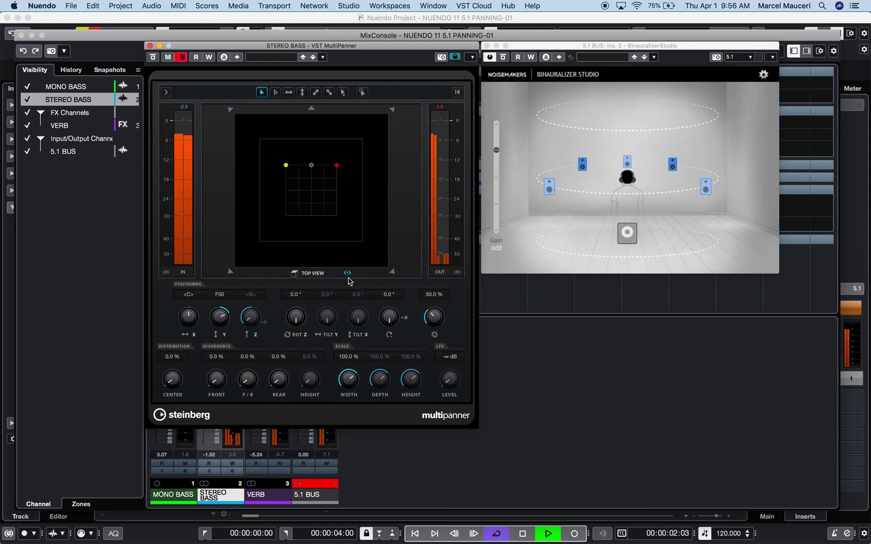
left_click(347, 274)
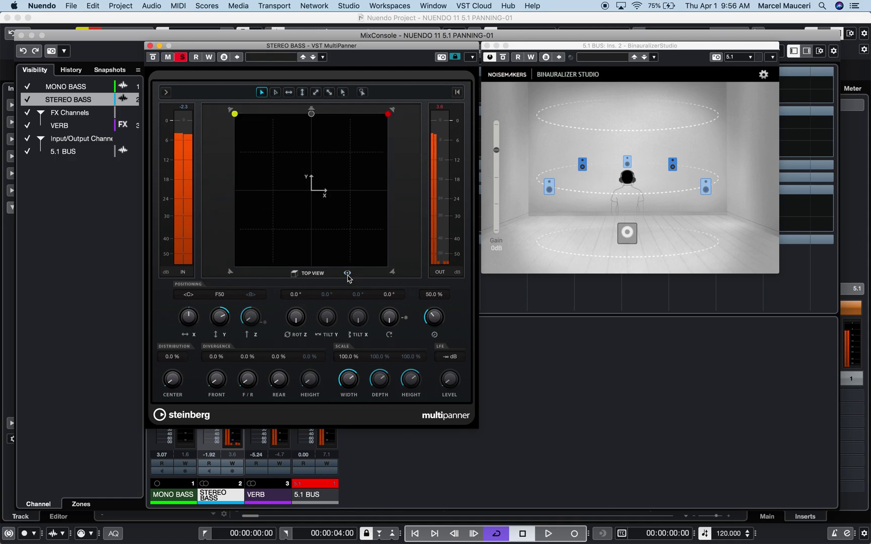